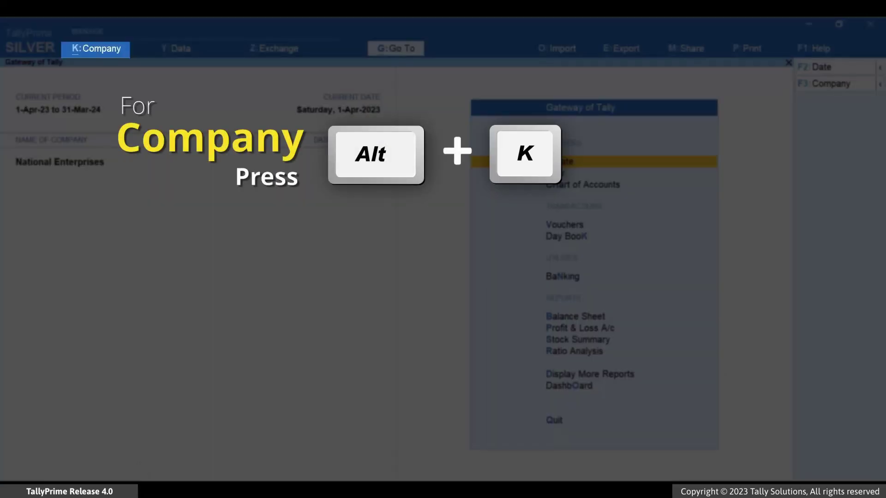
# Step: Open the Data Entry security level from User Roles for alteration
pyautogui.hotkey('alt', 'k')
pyautogui.press('Down')
pyautogui.press('Down')
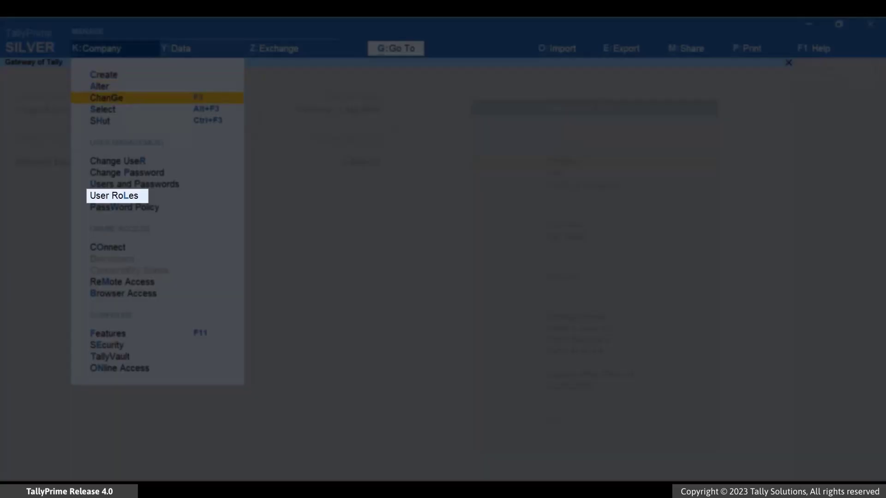
pyautogui.press('Down')
pyautogui.press('Down')
pyautogui.press('Down')
pyautogui.press('Down')
pyautogui.press('Down')
pyautogui.press('Down')
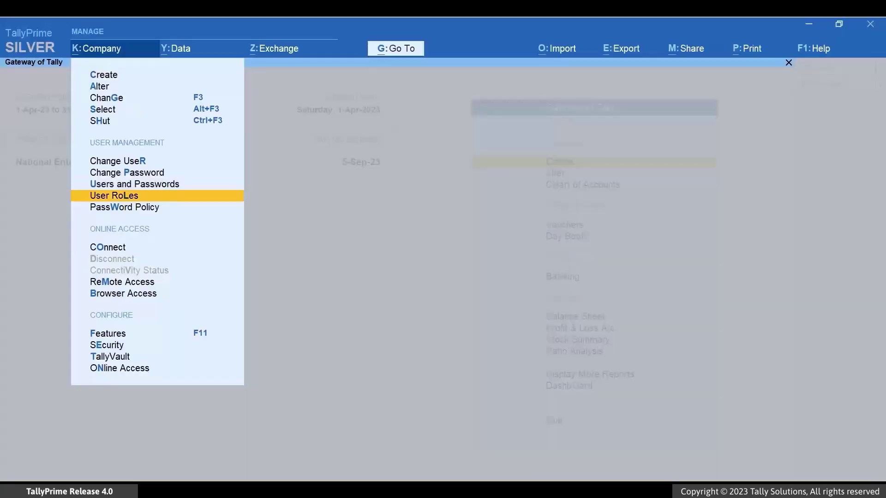
pyautogui.press('Return')
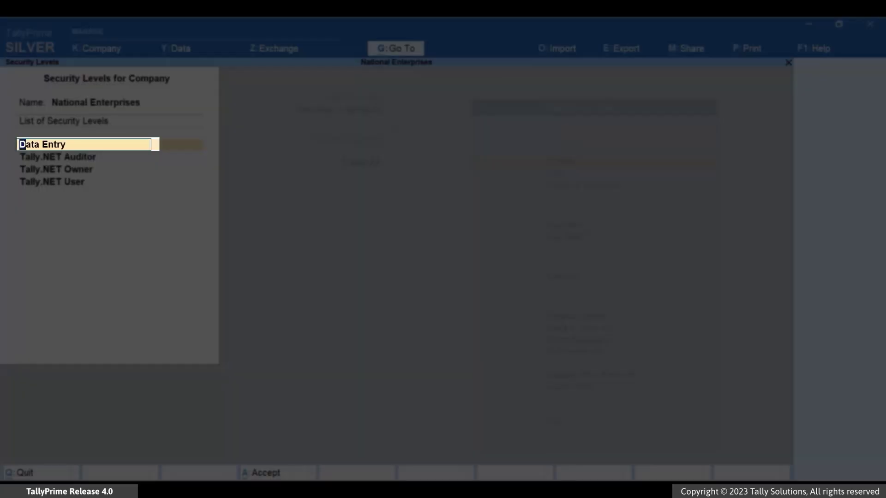
pyautogui.press('Return')
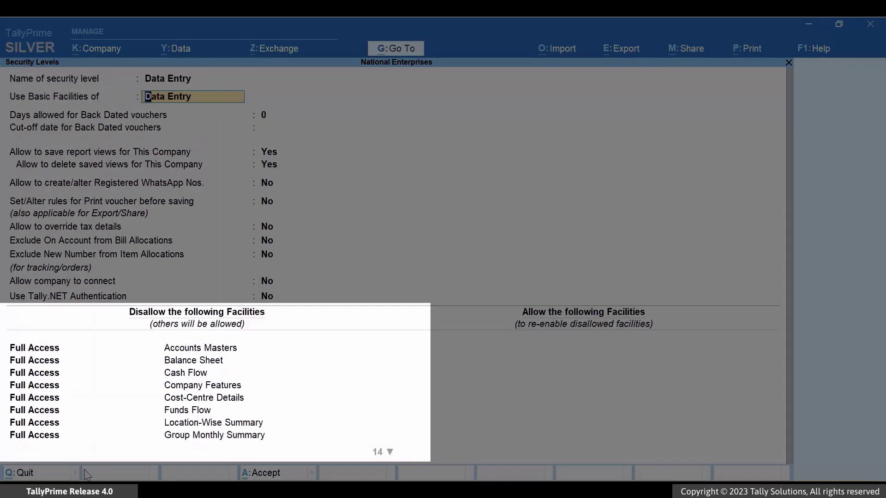
# Step: Clear the Dashboard row from Data Entry's disallowed facilities and accept the role
pyautogui.press('Down')
pyautogui.press('Down')
pyautogui.press('Down')
pyautogui.press('Down')
pyautogui.press('Down')
pyautogui.press('Down')
pyautogui.press('Down')
pyautogui.press('Down')
pyautogui.press('Down')
pyautogui.press('Down')
pyautogui.press('Down')
pyautogui.press('Down')
pyautogui.press('Down')
pyautogui.press('Down')
pyautogui.press('Down')
pyautogui.press('Down')
pyautogui.press('Down')
pyautogui.press('Down')
pyautogui.press('Down')
pyautogui.press('Down')
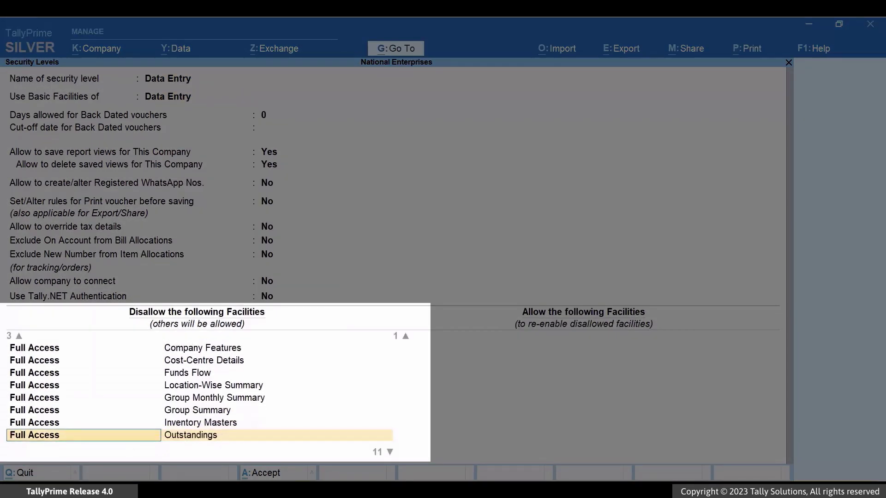
pyautogui.press('Down')
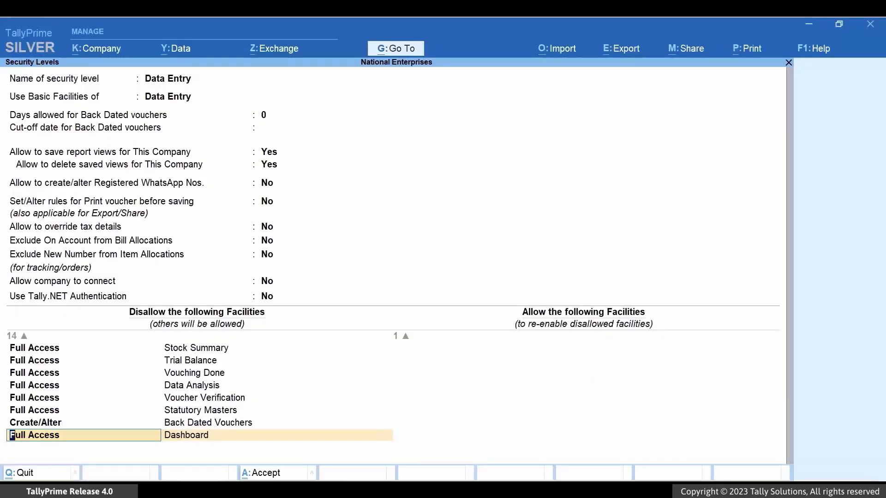
pyautogui.press('BackSpace')
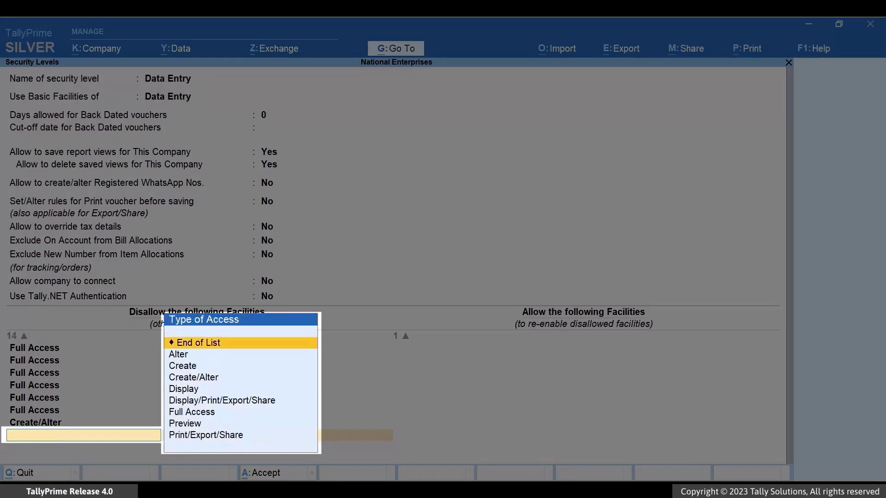
pyautogui.press('Return')
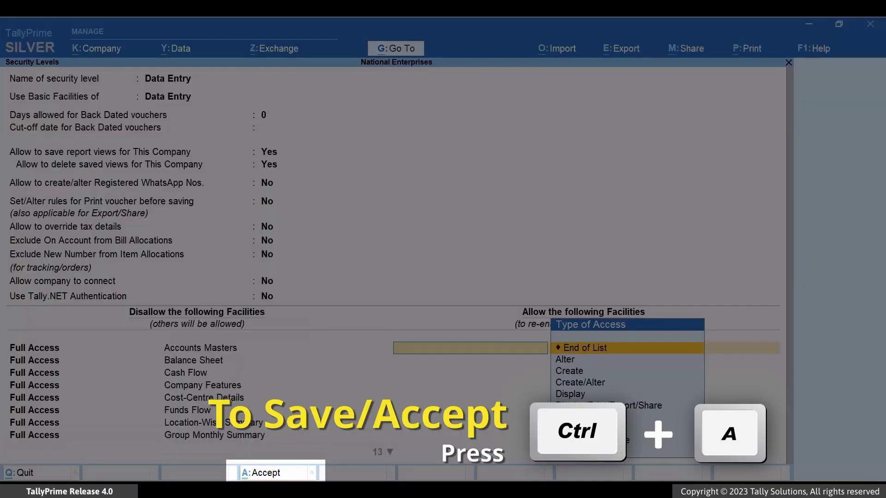
pyautogui.press('ctrl')
pyautogui.hotkey('ctrl', 'a')
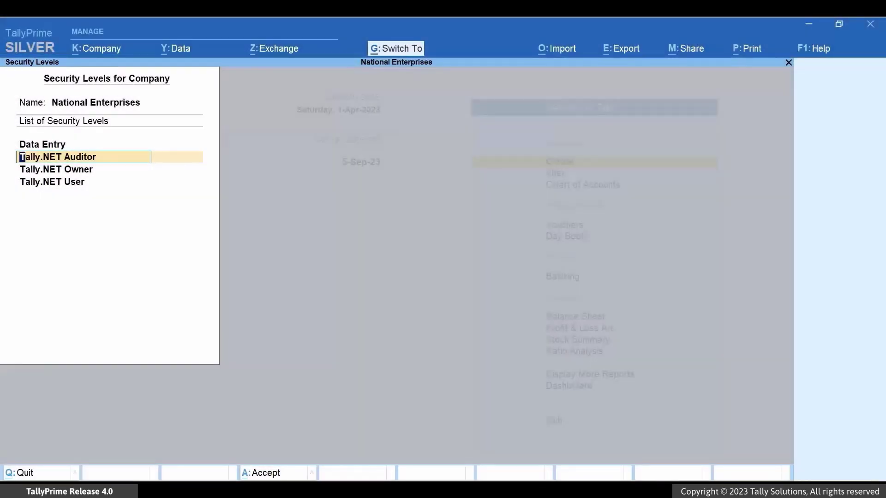
# Step: Close the Security Levels for Company list to return to the Gateway of Tally
pyautogui.hotkey('ctrl', 'q')
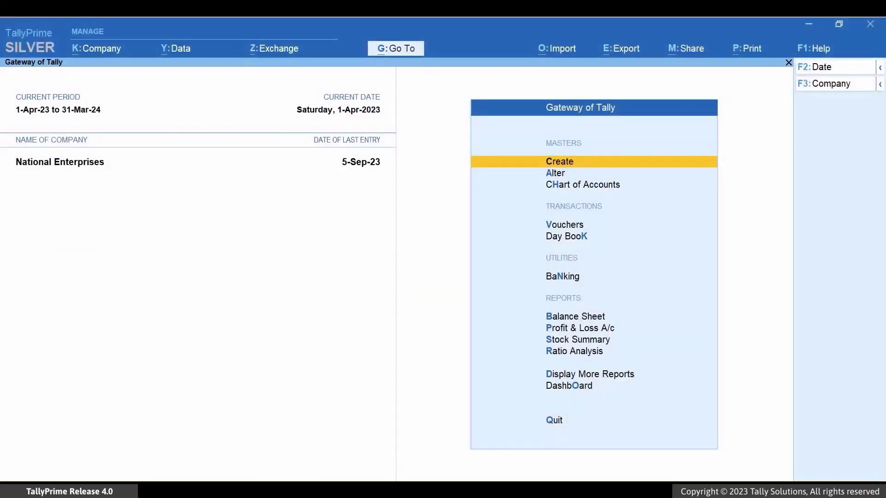
# Step: Reopen the Data Entry security level from User Roles for alteration
pyautogui.hotkey('alt', 'k')
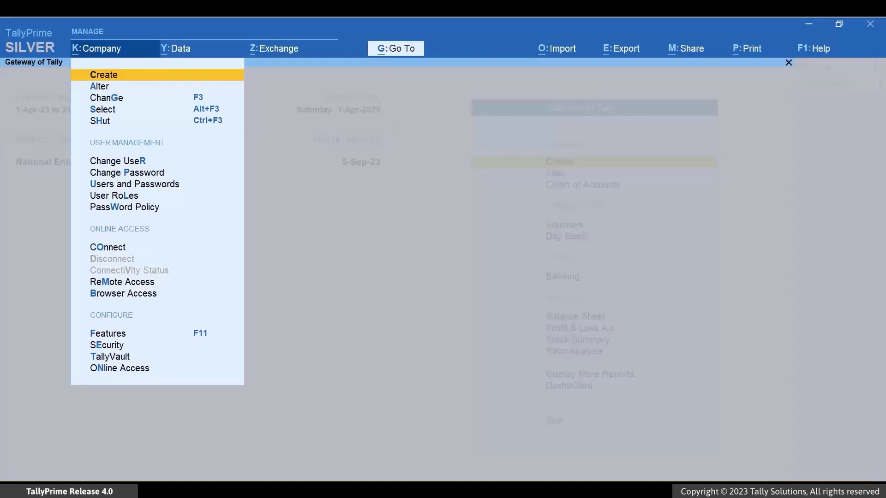
pyautogui.press('Down')
pyautogui.press('Down')
pyautogui.press('Down')
pyautogui.press('Down')
pyautogui.press('Down')
pyautogui.press('Down')
pyautogui.press('Down')
pyautogui.press('Down')
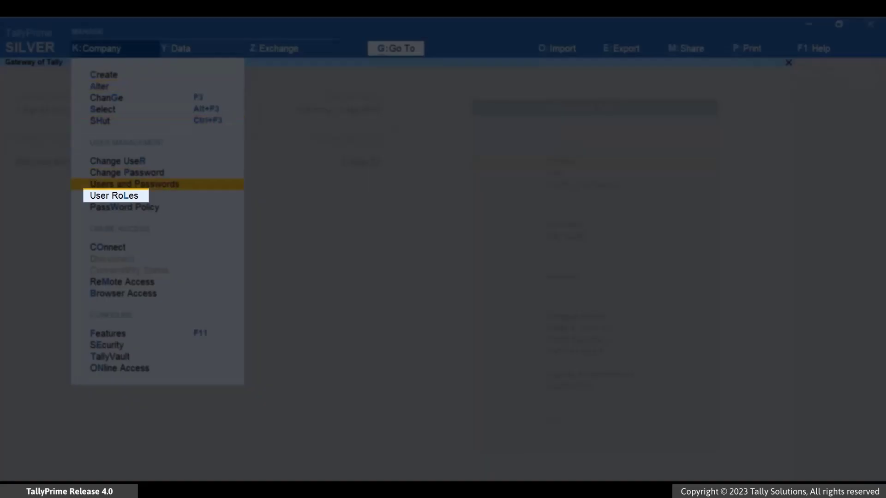
pyautogui.press('Return')
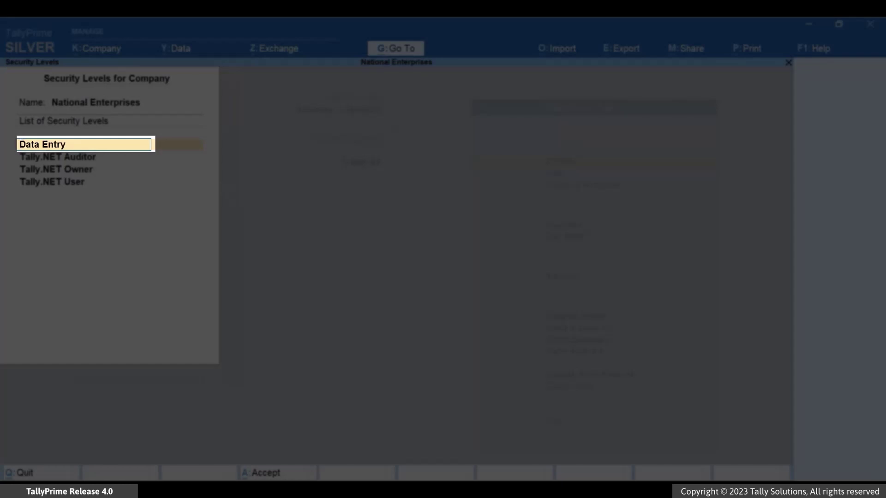
pyautogui.press('Return')
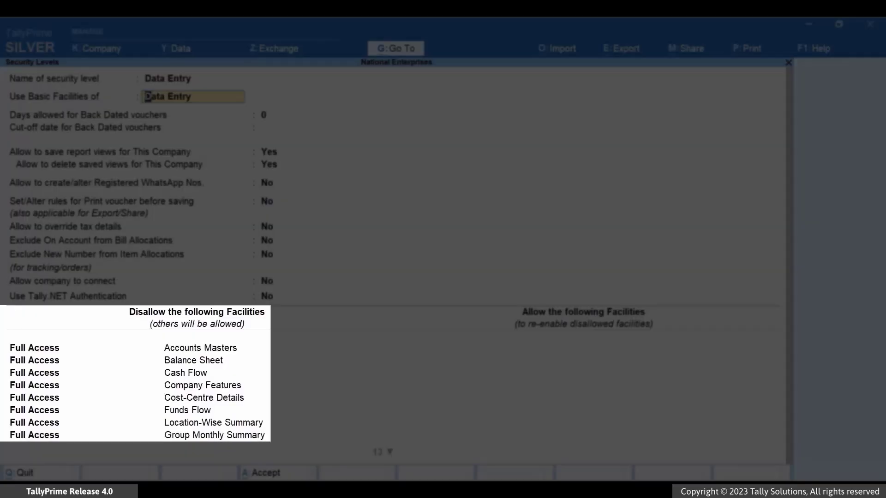
# Step: Add Full Access to Assets/Liabilities (Tile) as a disallowed facility and accept
pyautogui.press('Return')
pyautogui.press('Down')
pyautogui.press('Down')
pyautogui.press('Down')
pyautogui.press('Down')
pyautogui.press('Down')
pyautogui.press('Down')
pyautogui.press('Down')
pyautogui.press('Down')
pyautogui.press('Down')
pyautogui.press('Down')
pyautogui.press('Down')
pyautogui.press('Down')
pyautogui.press('Down')
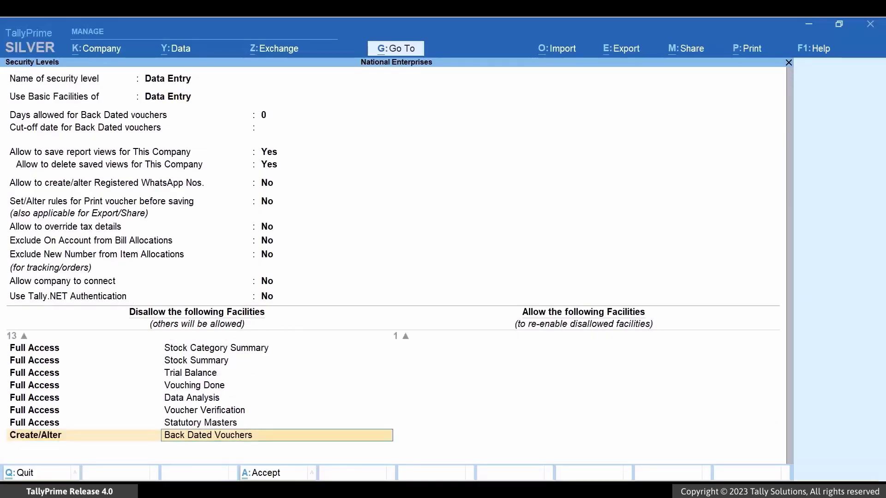
pyautogui.press('Return')
pyautogui.write('F')
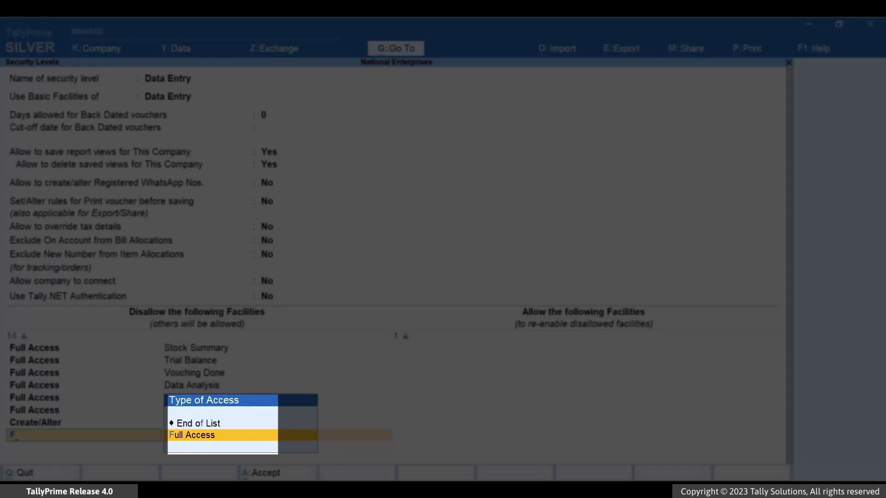
pyautogui.press('Return')
pyautogui.write('As')
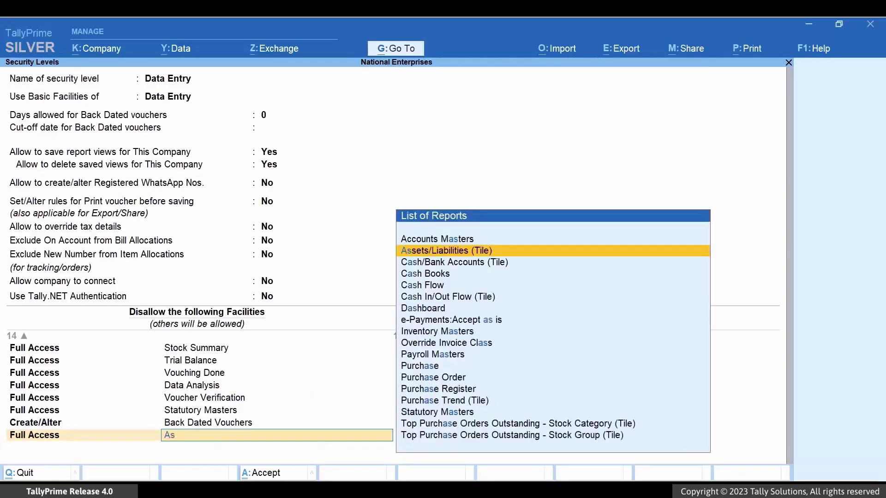
pyautogui.write('s')
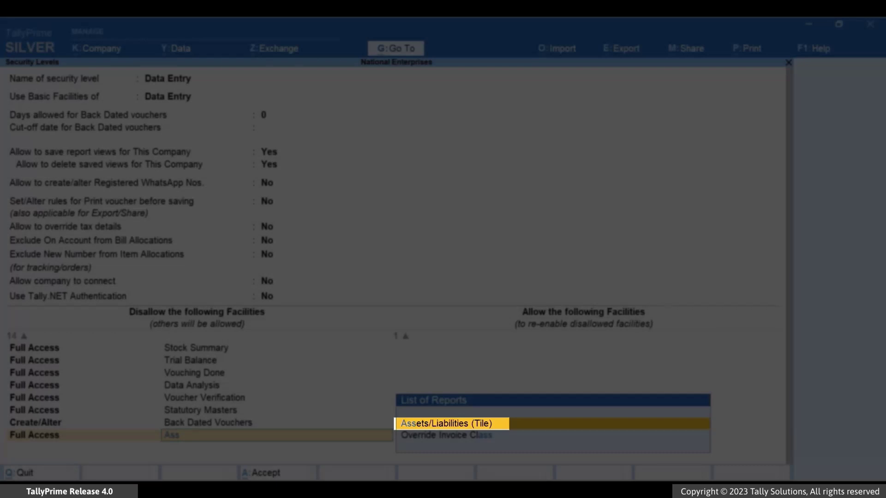
pyautogui.press('Return')
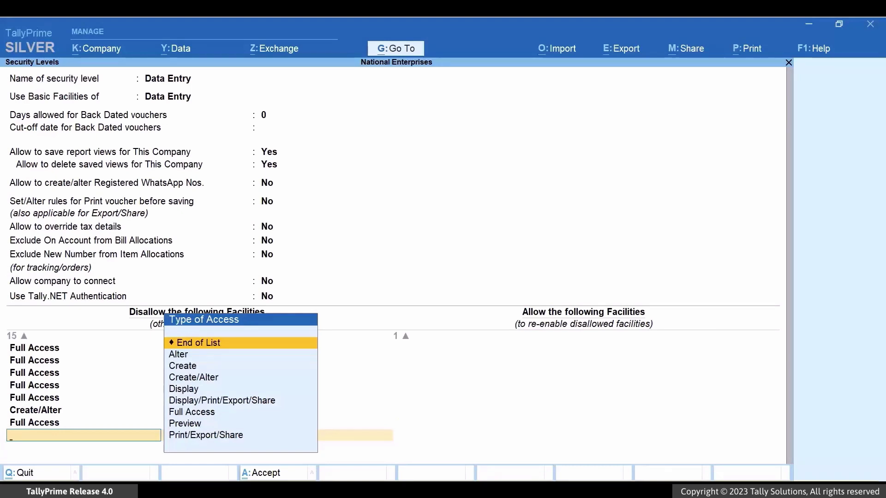
pyautogui.press('Return')
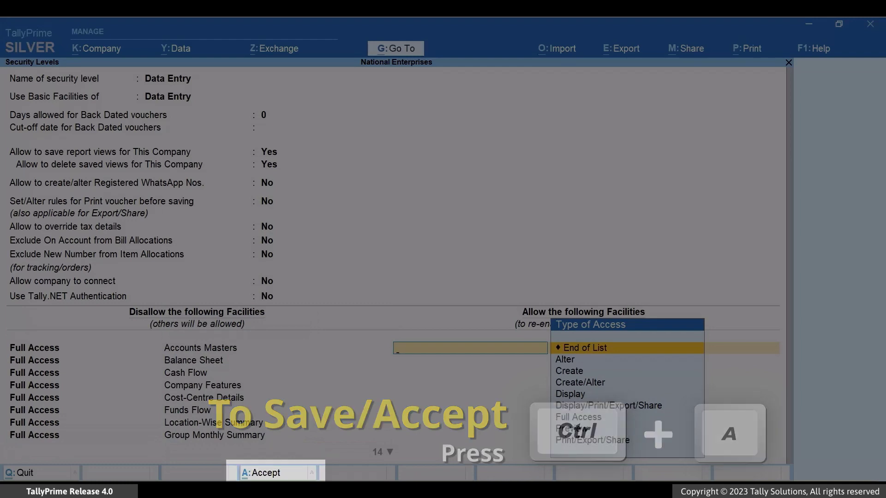
pyautogui.hotkey('ctrl', 'a')
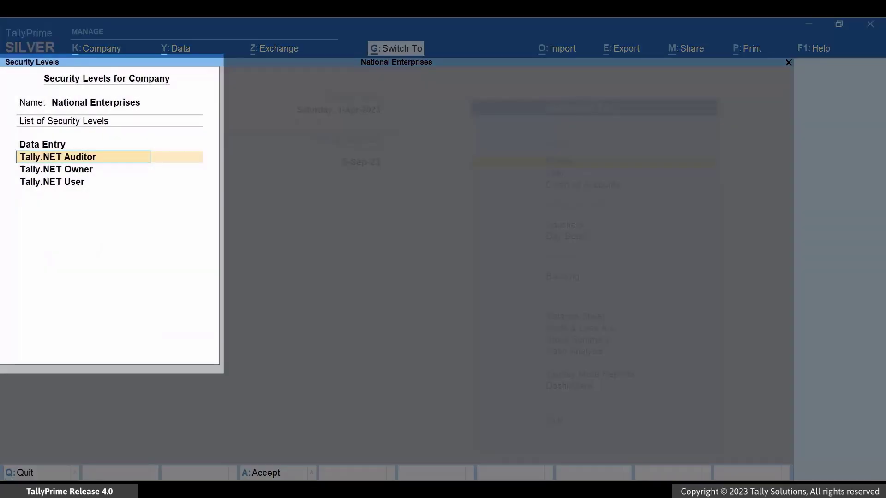
# Step: Shut the National Enterprises company via Alt+K
pyautogui.press('Escape')
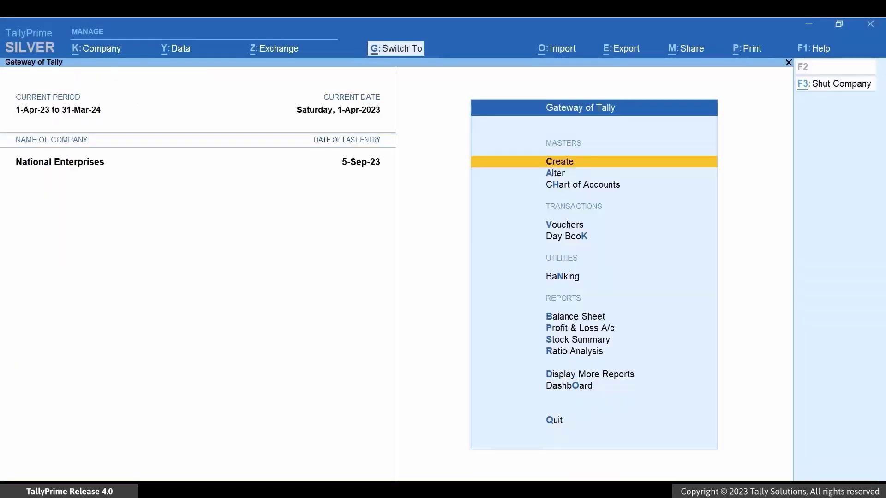
pyautogui.hotkey('alt', 'k')
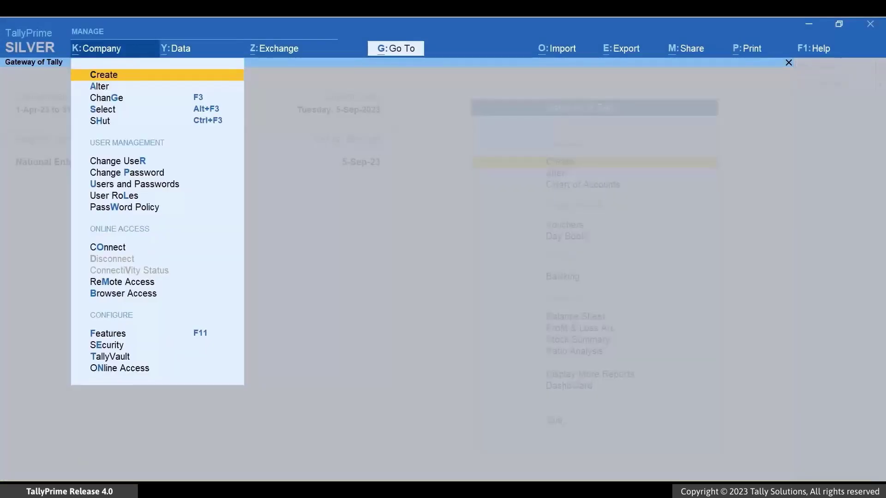
pyautogui.press('Down')
pyautogui.press('Down')
pyautogui.press('Down')
pyautogui.press('Down')
pyautogui.press('Return')
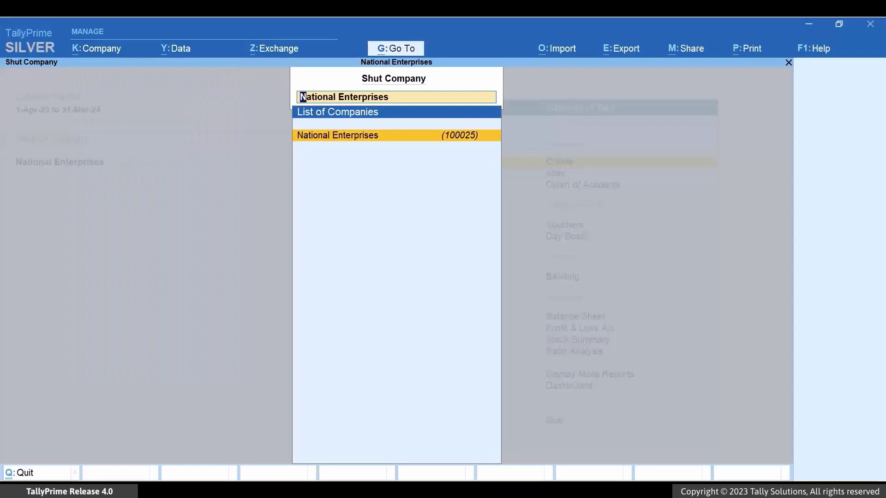
pyautogui.press('Return')
# Step: Reopen National Enterprises and enter the other user's username at Company Login
pyautogui.press('Return')
pyautogui.write('R')
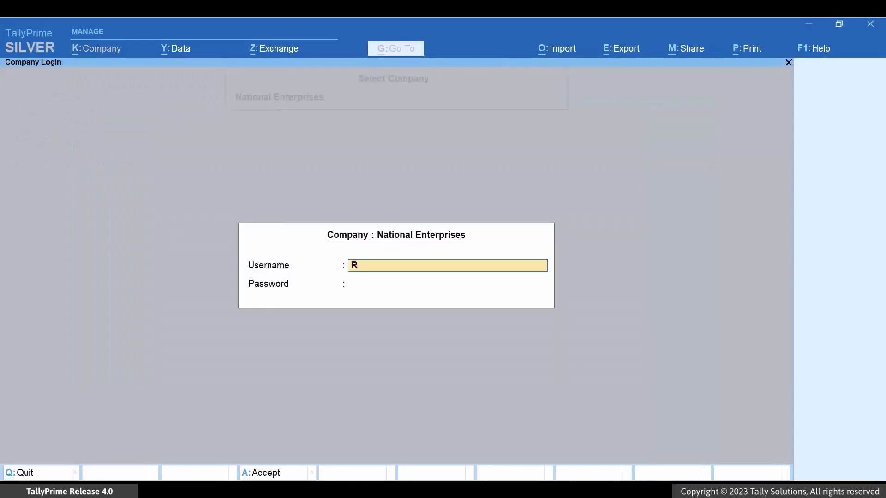
pyautogui.write('amesh')
pyautogui.press('Return')
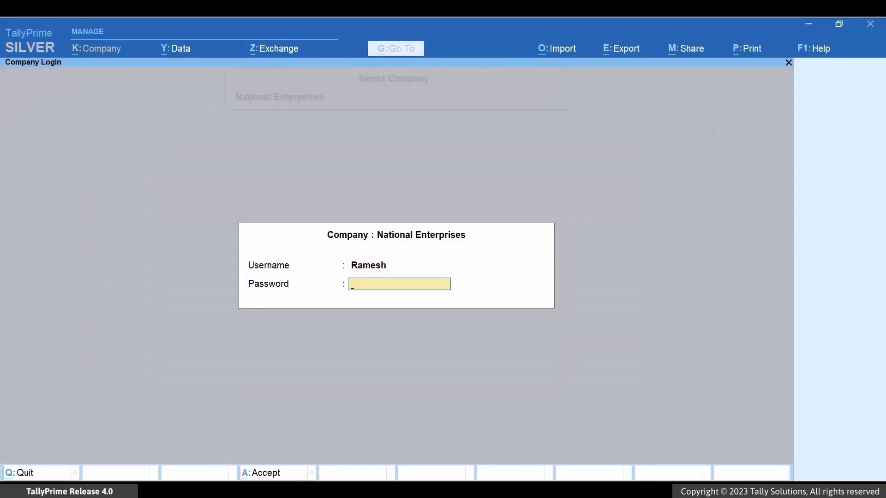
pyautogui.press('Return')
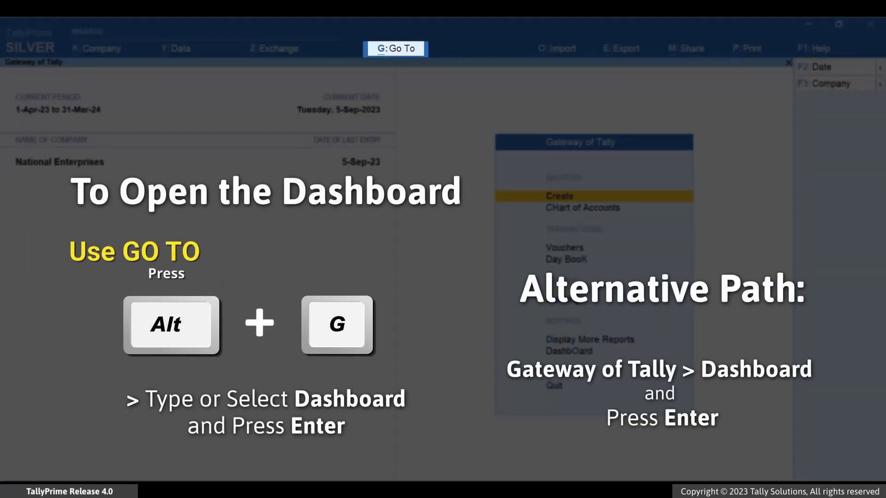
# Step: Go to the Dashboard report via Alt+G, typing 'Das'
pyautogui.hotkey('alt', 'g')
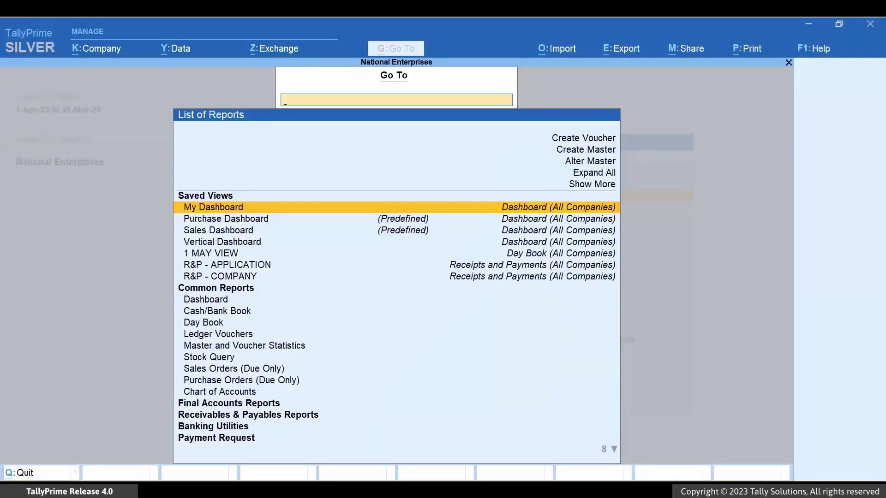
pyautogui.write('Das')
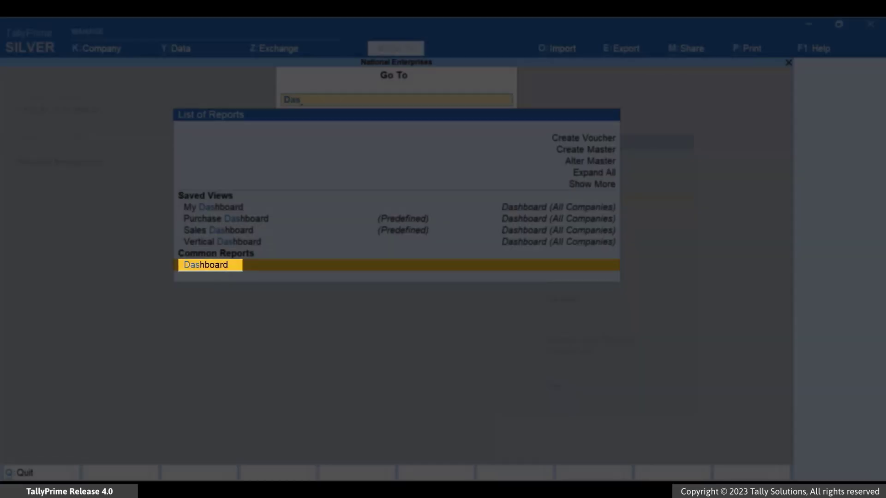
pyautogui.press('Return')
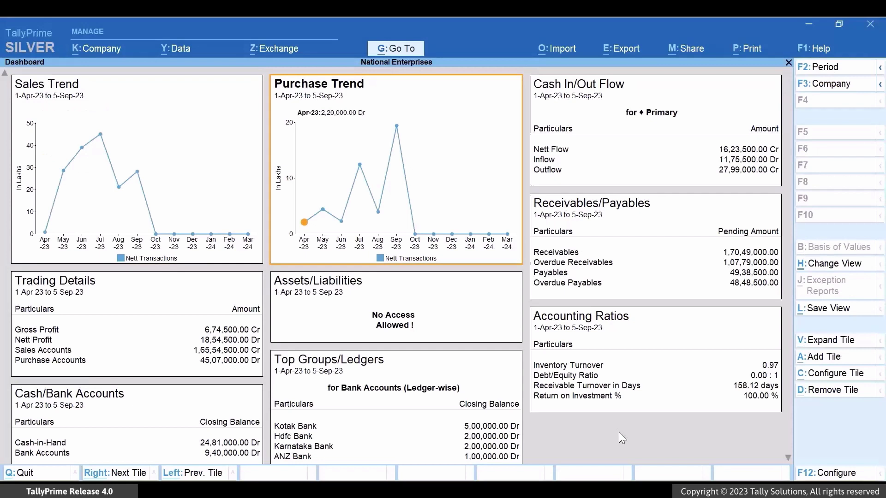
pyautogui.hotkey('alt', 'a')
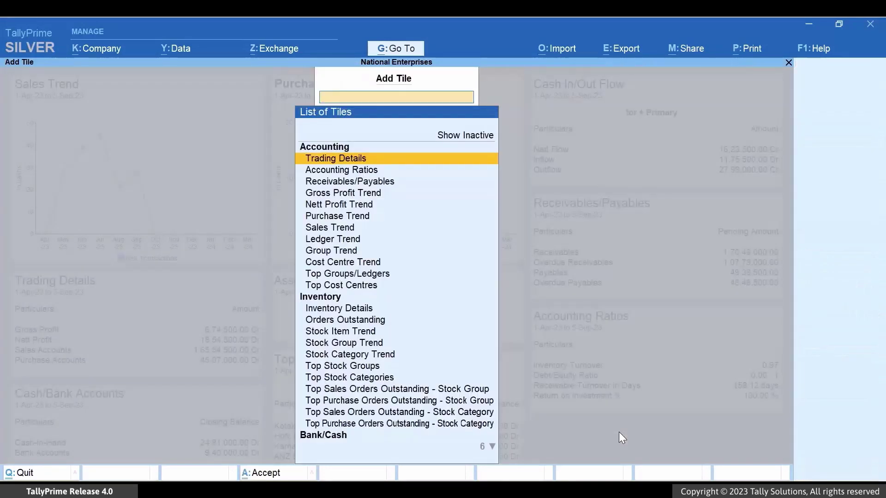
pyautogui.write('Asse')
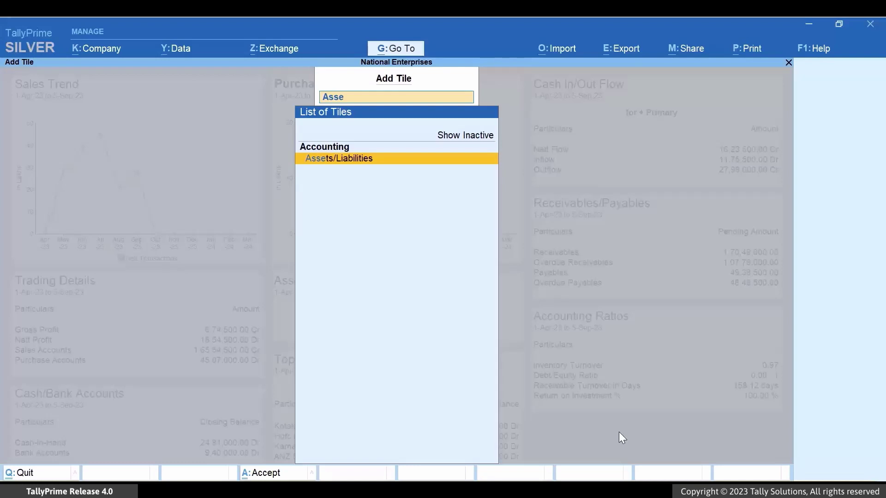
pyautogui.press('Return')
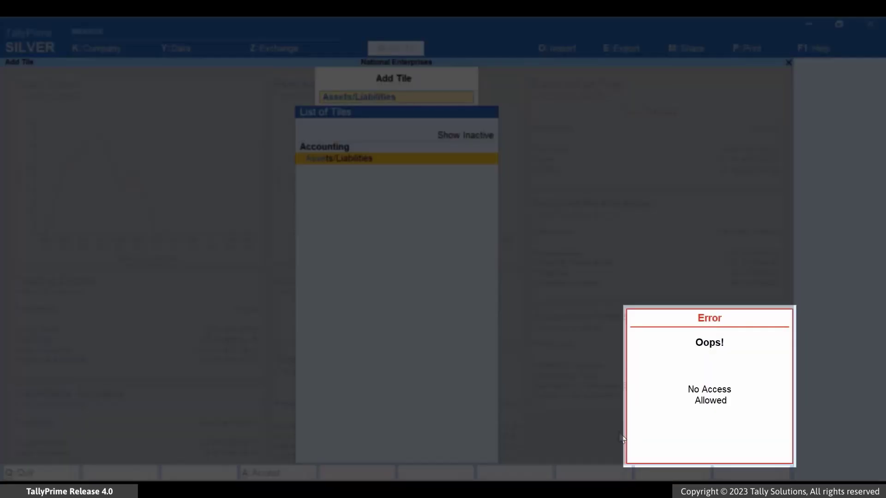
pyautogui.press('Return')
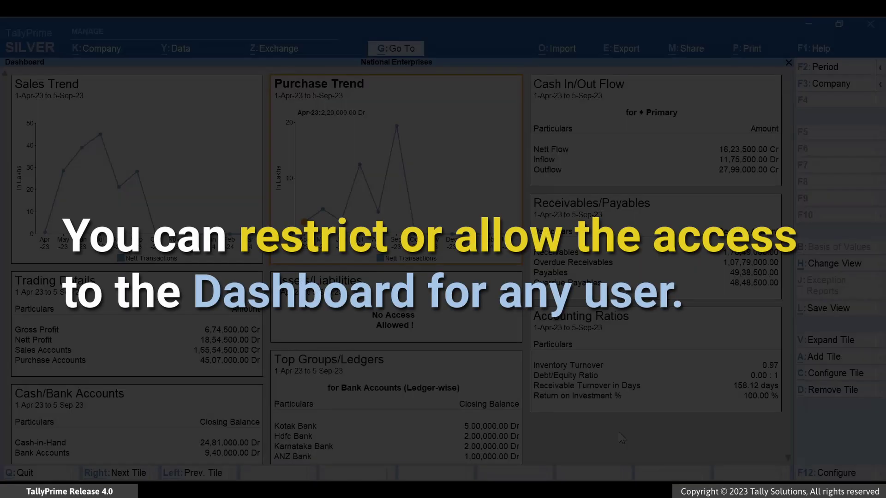